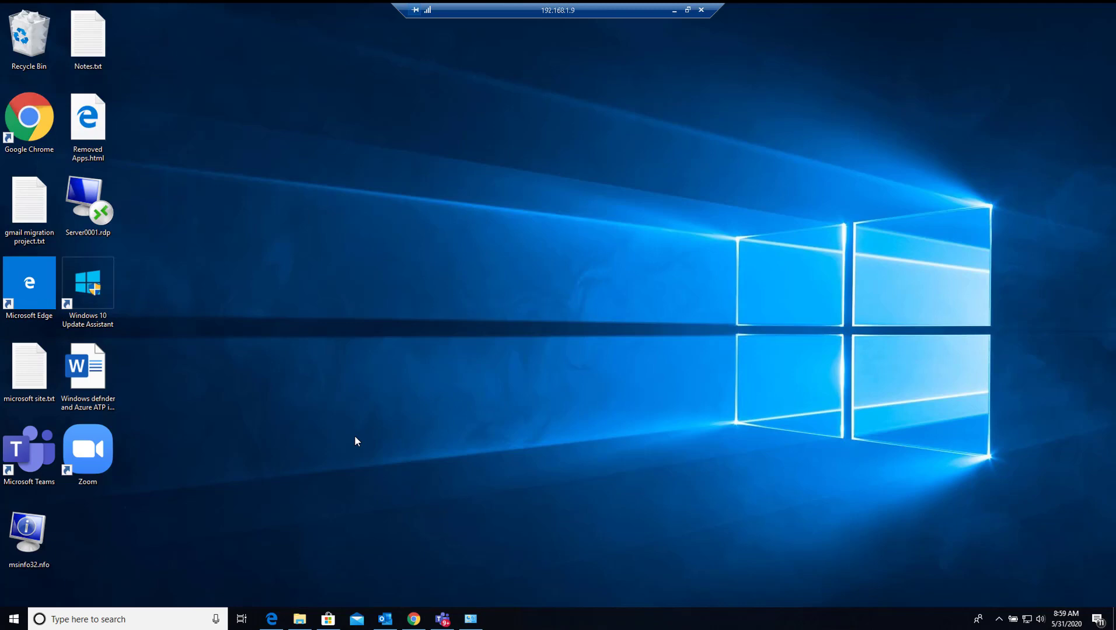
# Launch Zoom from its desktop shortcut and accept the 'A new version is available!' update.
pyautogui.doubleClick(90, 449)
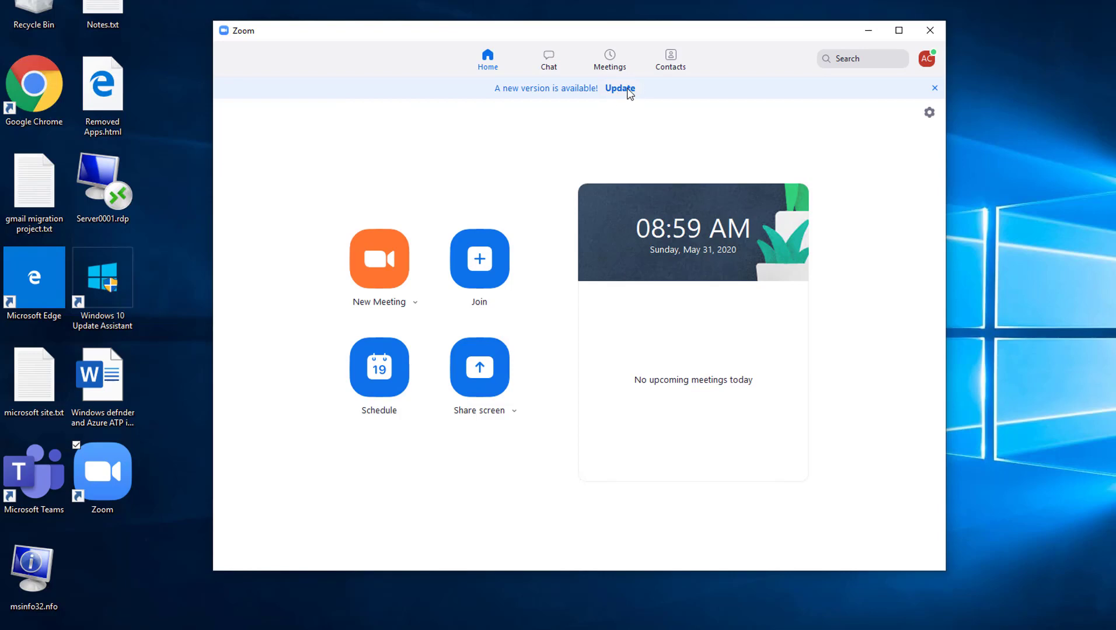
pyautogui.click(628, 89)
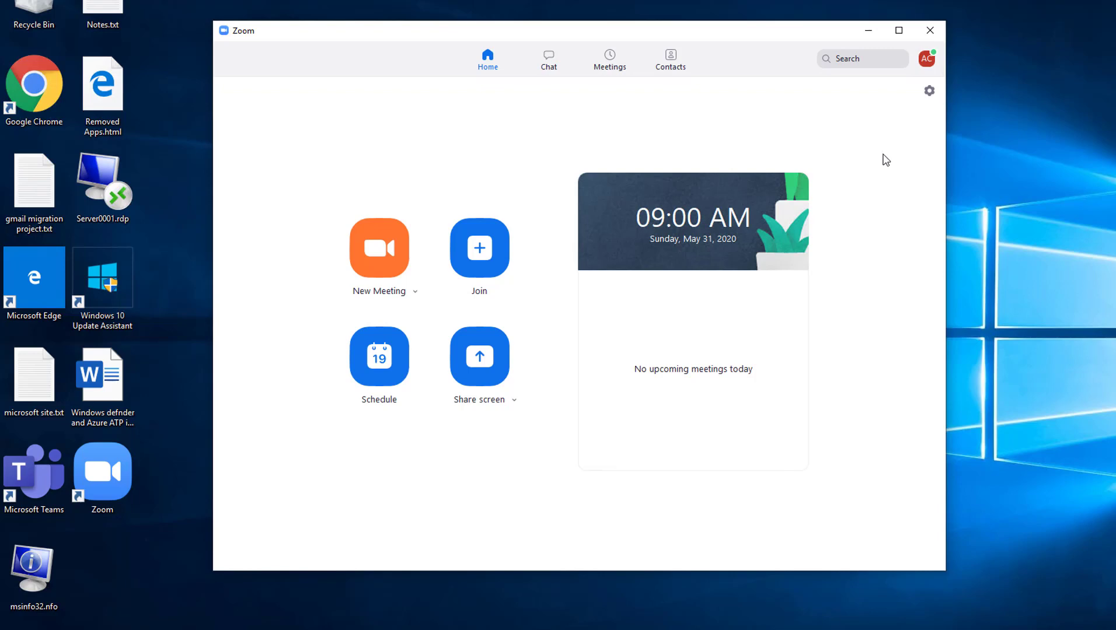
# Close the Zoom client and show all Control Panel items as small icons.
pyautogui.click(938, 34)
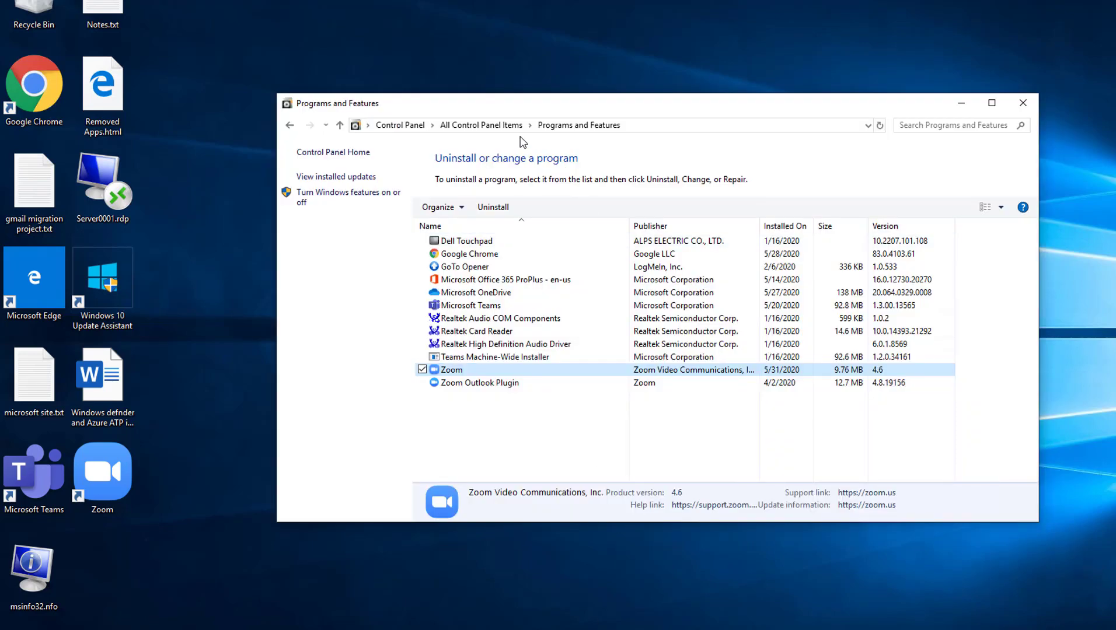
pyautogui.click(473, 130)
pyautogui.click(395, 125)
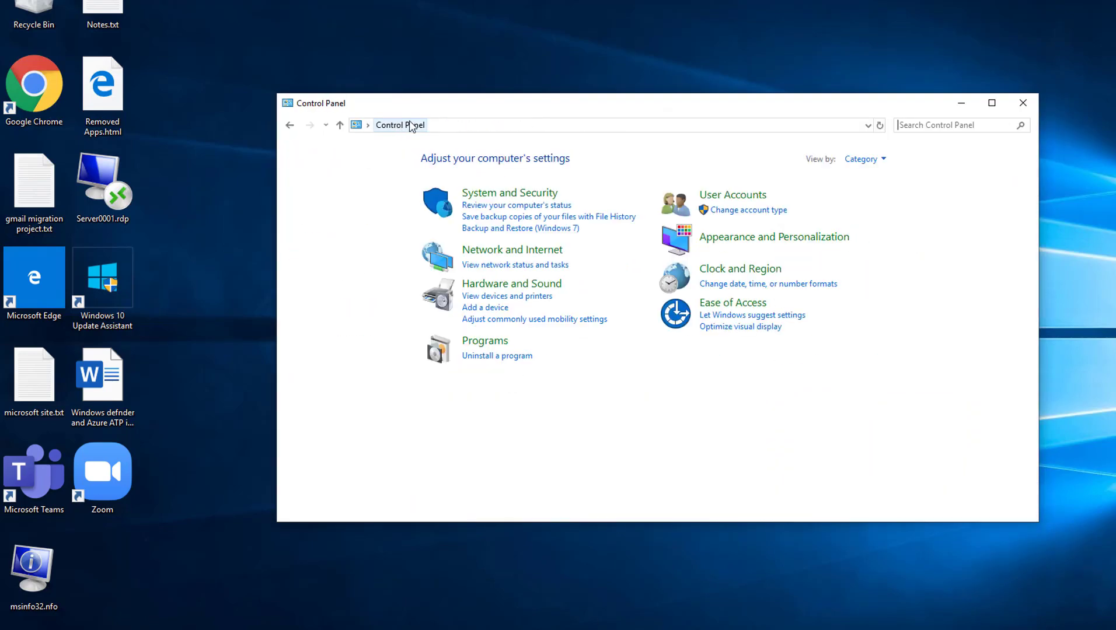
pyautogui.click(872, 157)
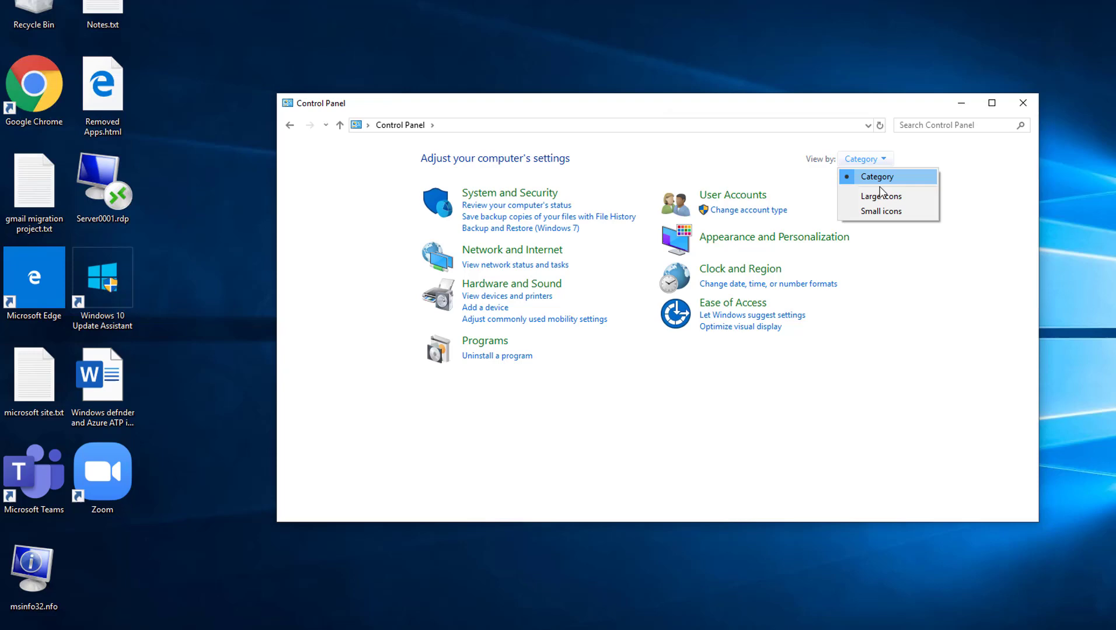
pyautogui.click(885, 212)
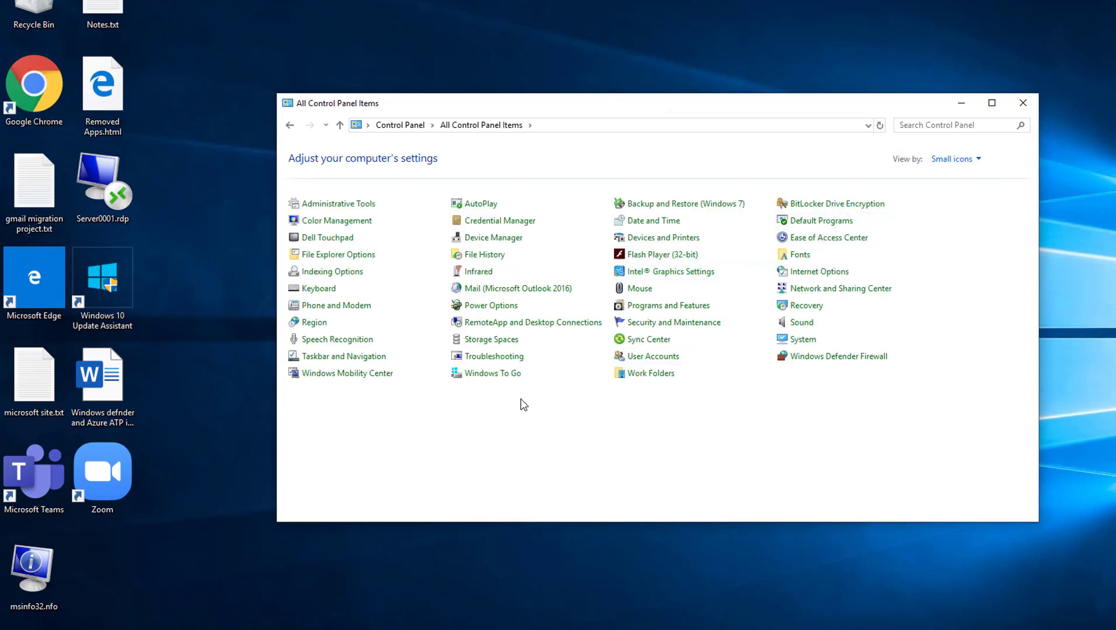
# Uninstall Zoom from Programs and Features.
pyautogui.click(691, 308)
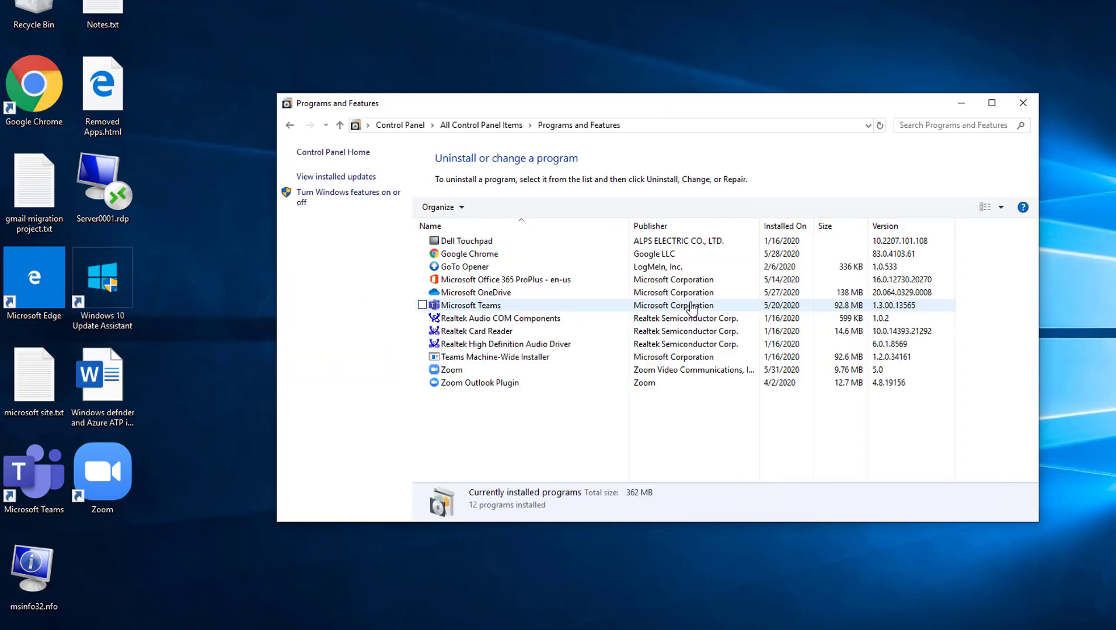
pyautogui.click(500, 376)
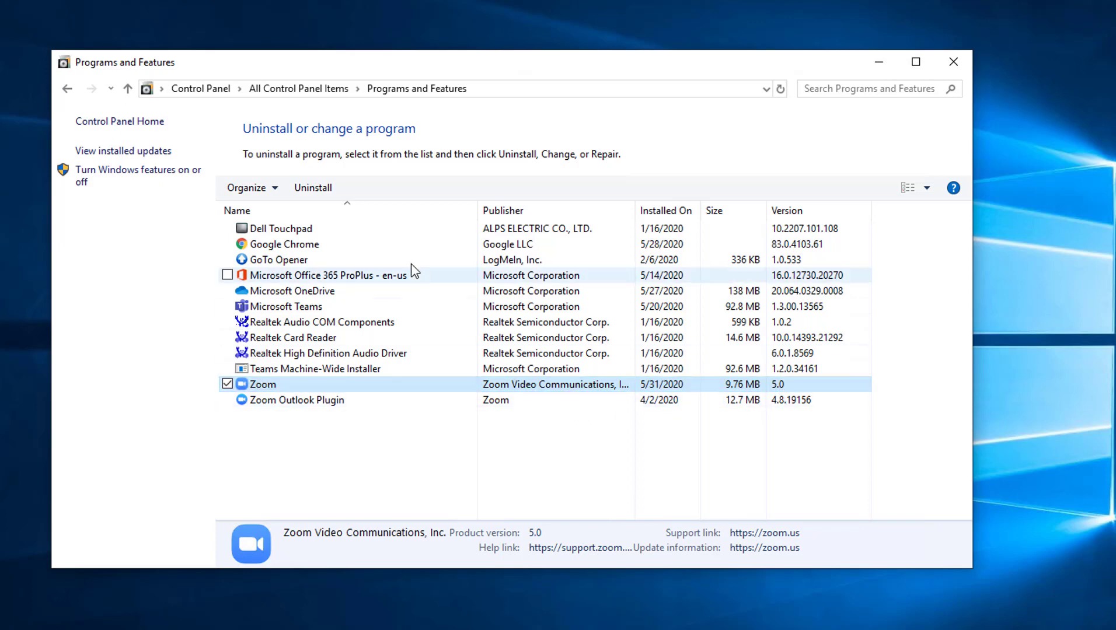
pyautogui.click(319, 189)
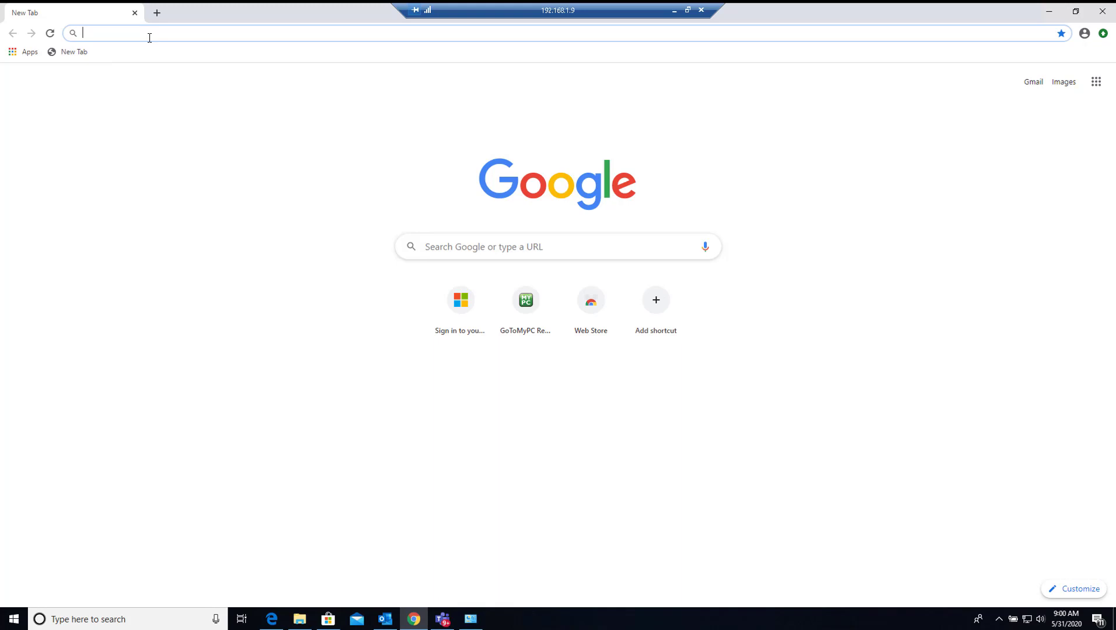
# Search zoom.us/download in Chrome and open the 'Download Center - Zoom' result.
pyautogui.write('zoom')
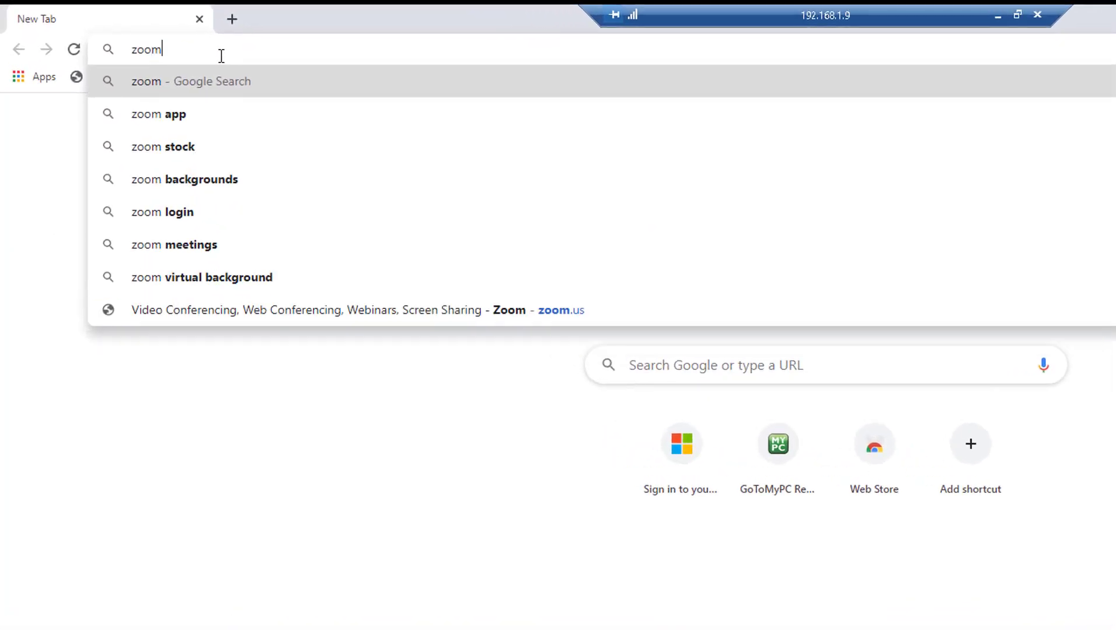
pyautogui.write('.u')
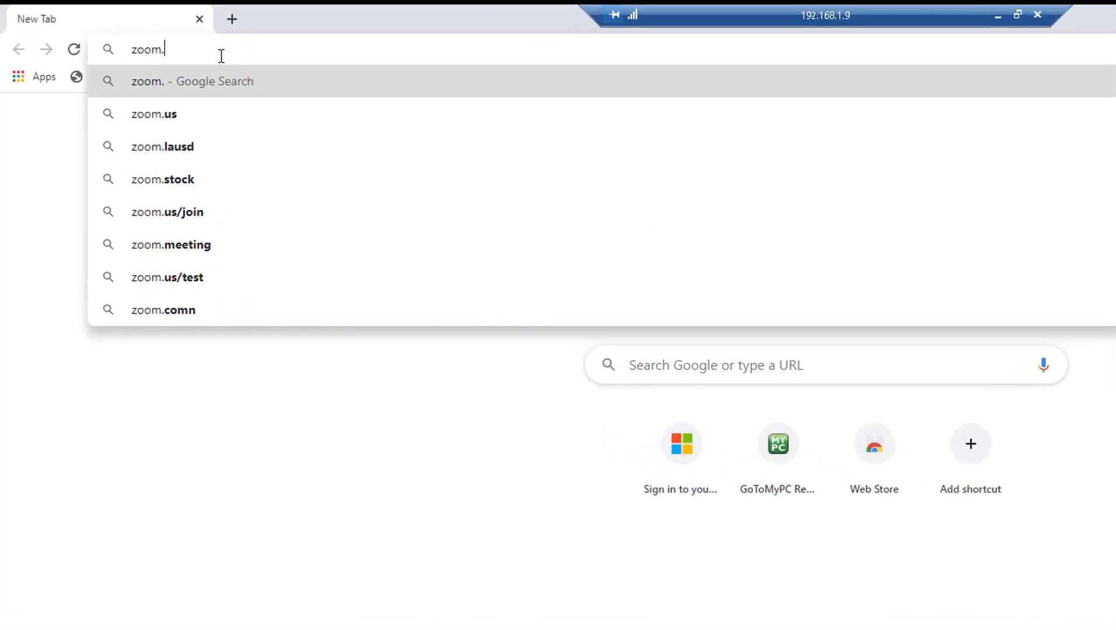
pyautogui.write('s/')
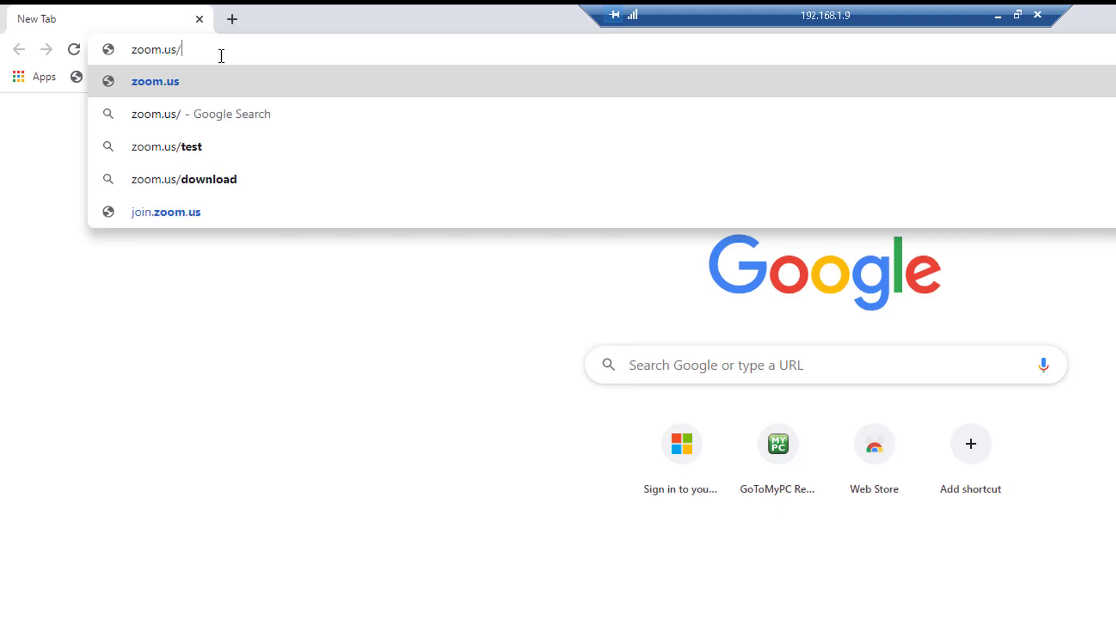
pyautogui.press('Down')
pyautogui.press('Down')
pyautogui.press('Down')
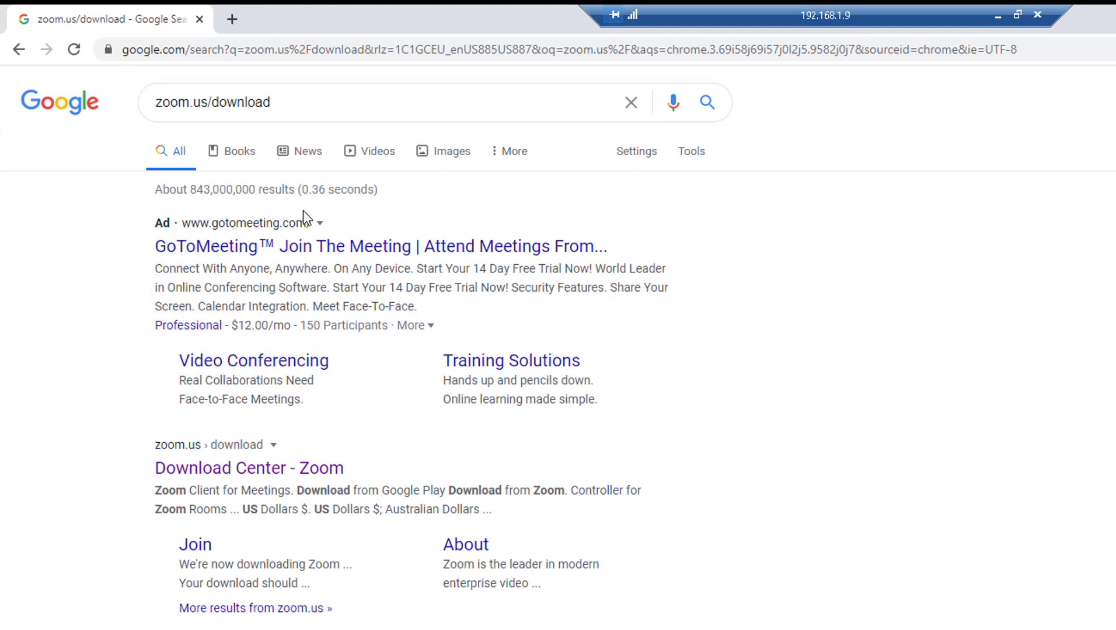
pyautogui.click(239, 470)
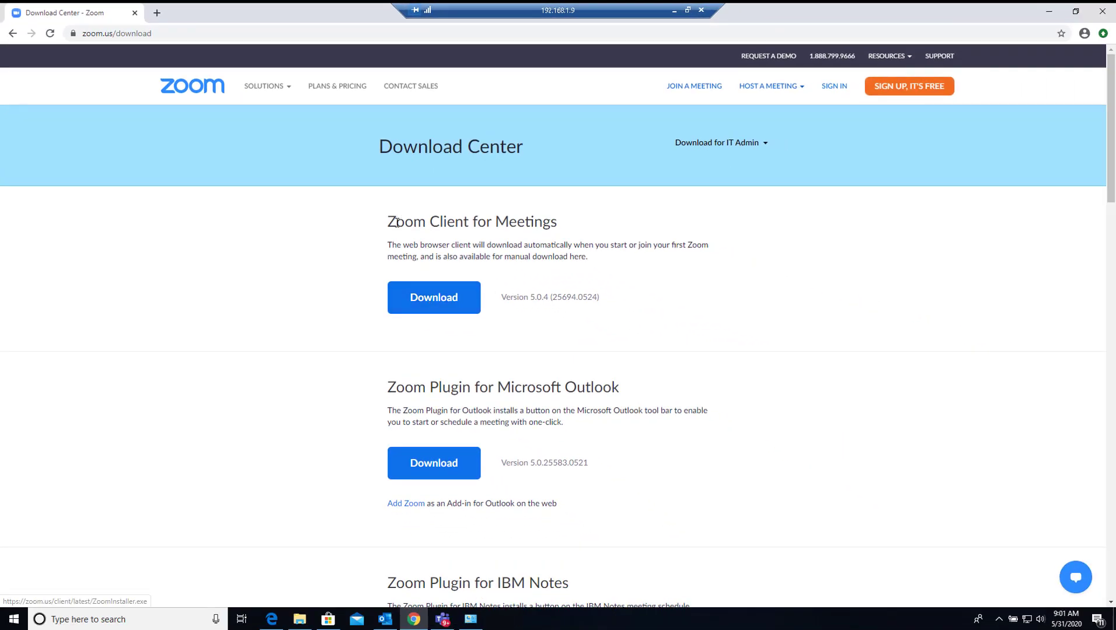
# Download and run the Zoom Client for Meetings 5.0.4 installer, minimizing Chrome and Programs and Features.
pyautogui.click(438, 298)
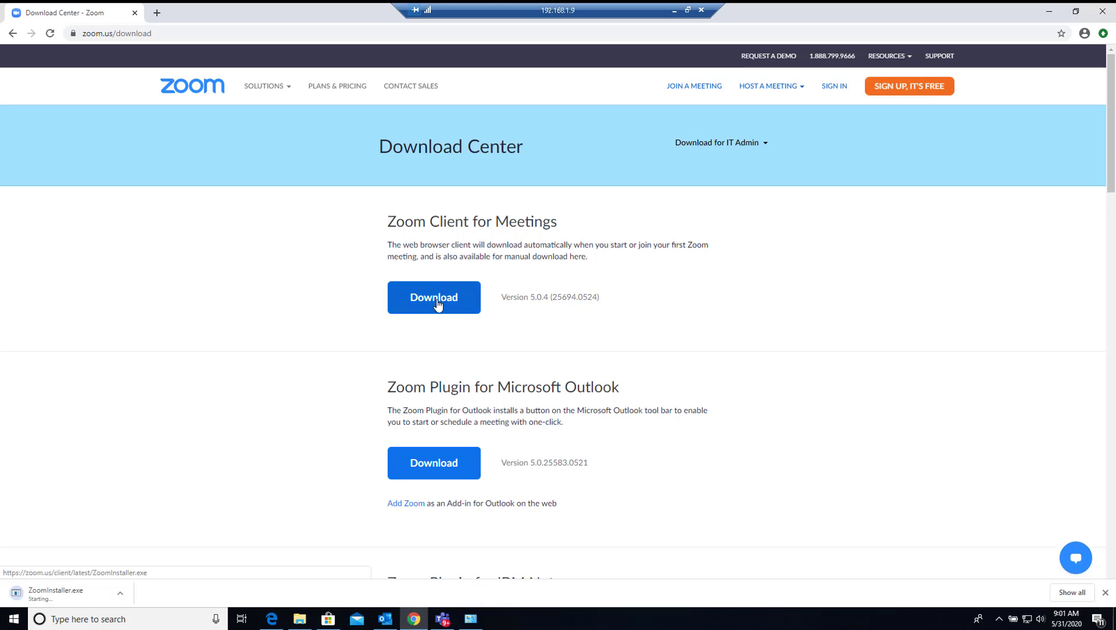
pyautogui.click(65, 596)
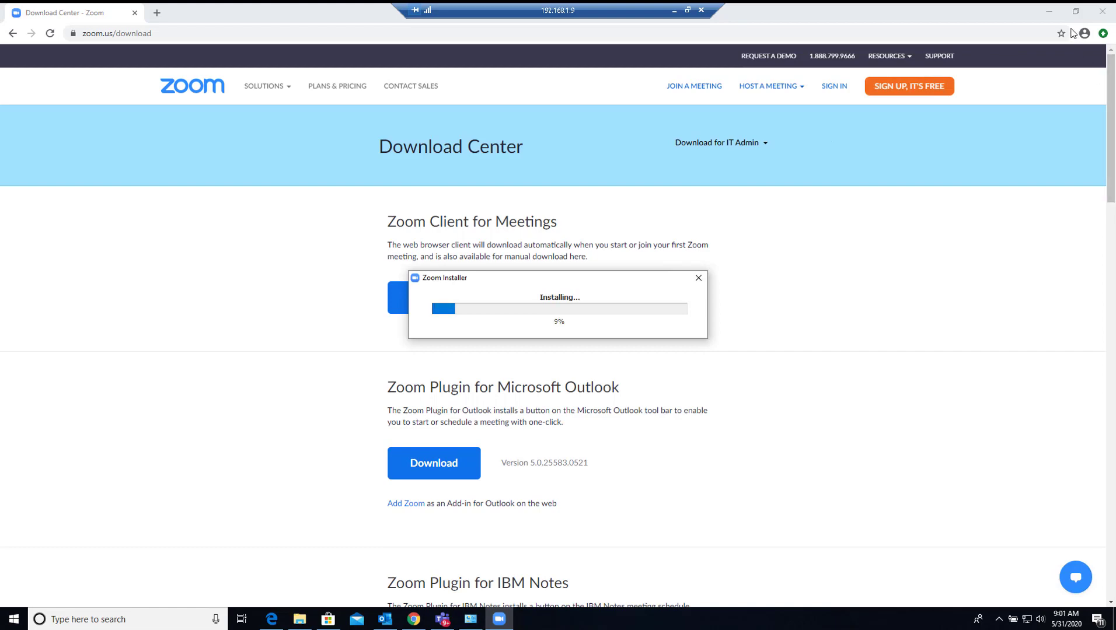
pyautogui.click(1047, 12)
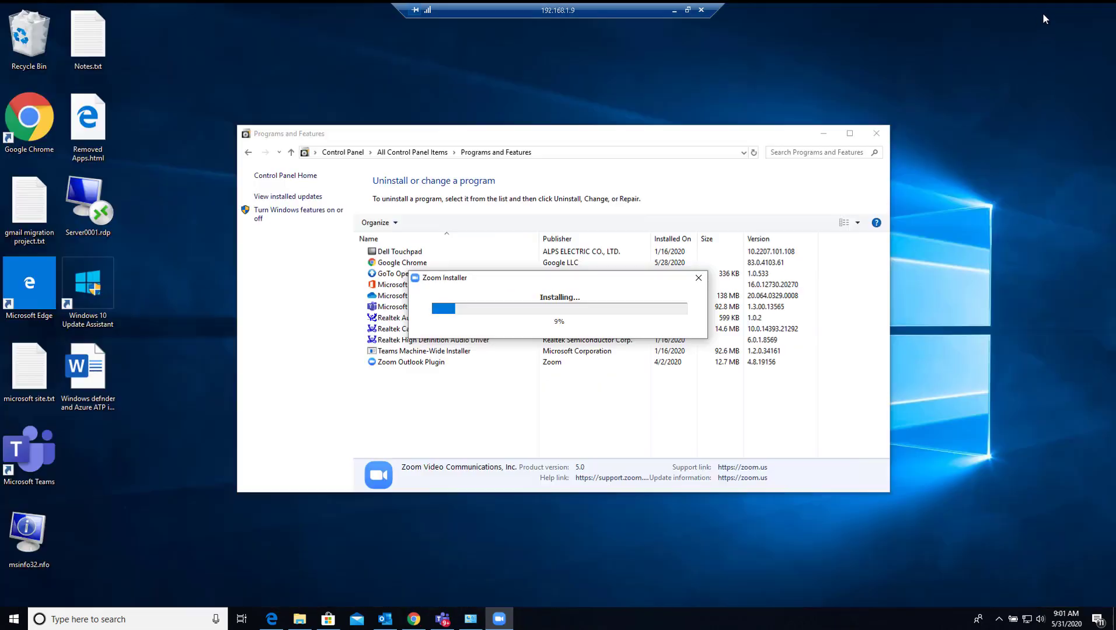
pyautogui.click(827, 133)
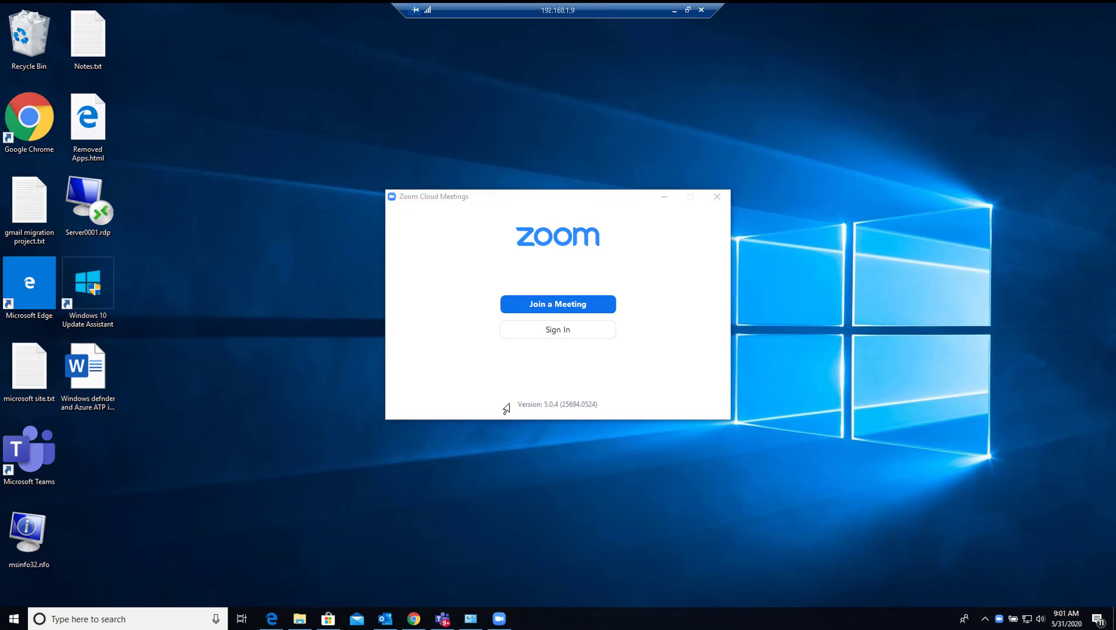
# Open Zoom's sign-in form and enter the account's e-mail address and password.
pyautogui.click(561, 327)
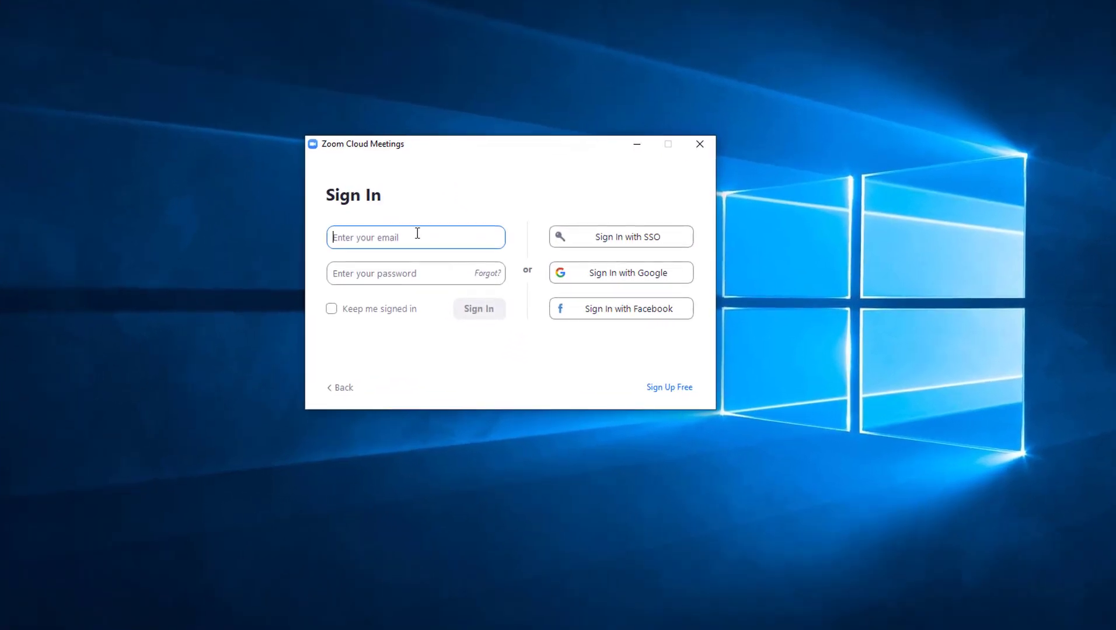
pyautogui.press('Tab')
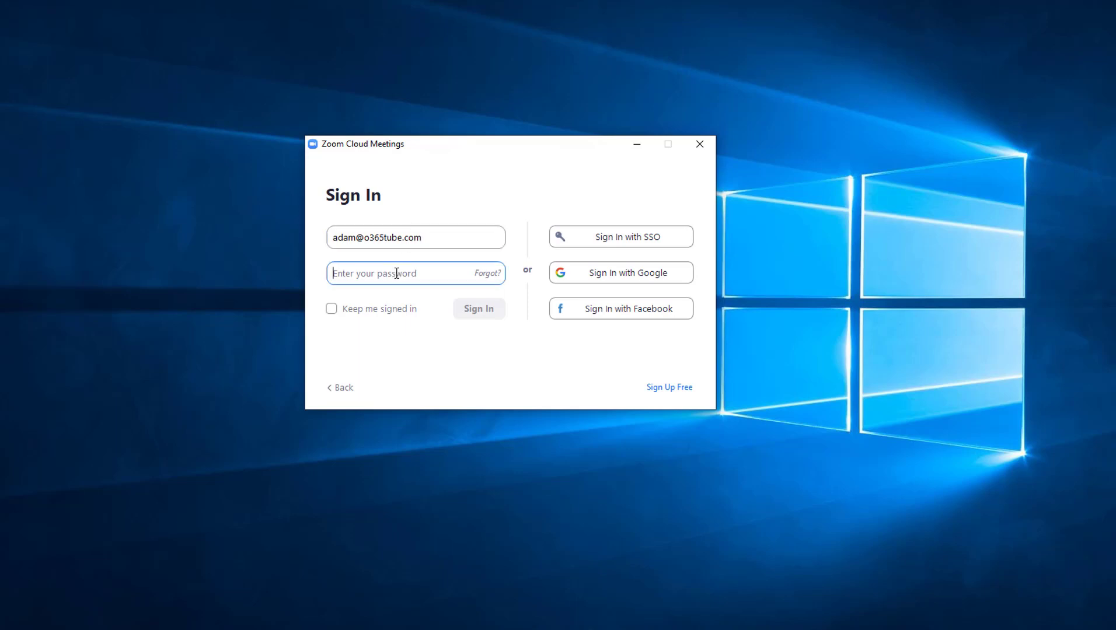
pyautogui.write('*')
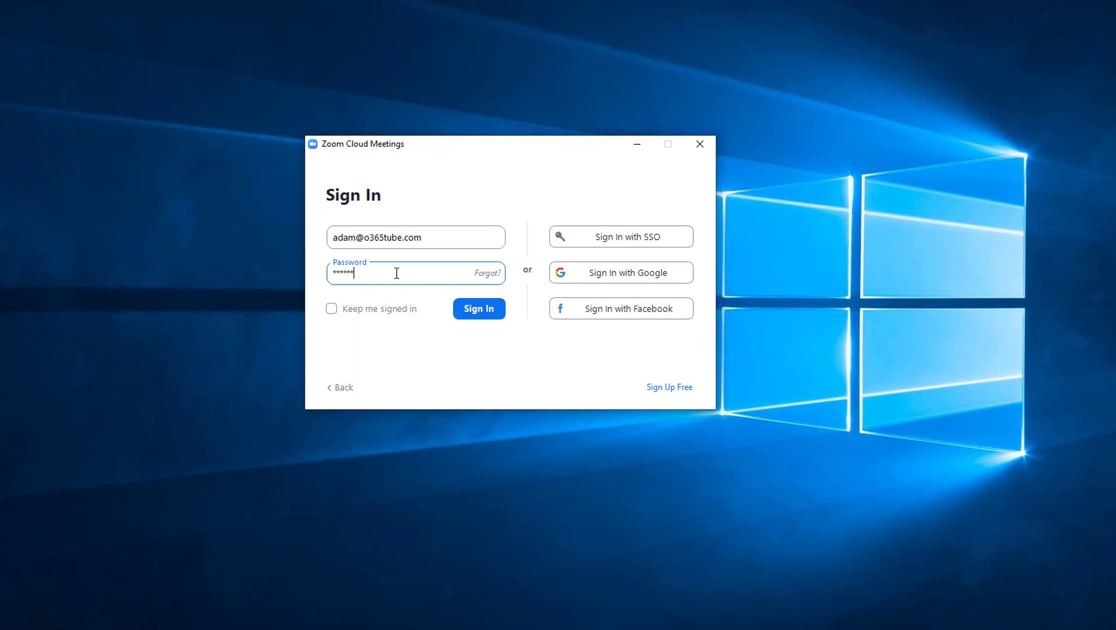
pyautogui.write('***')
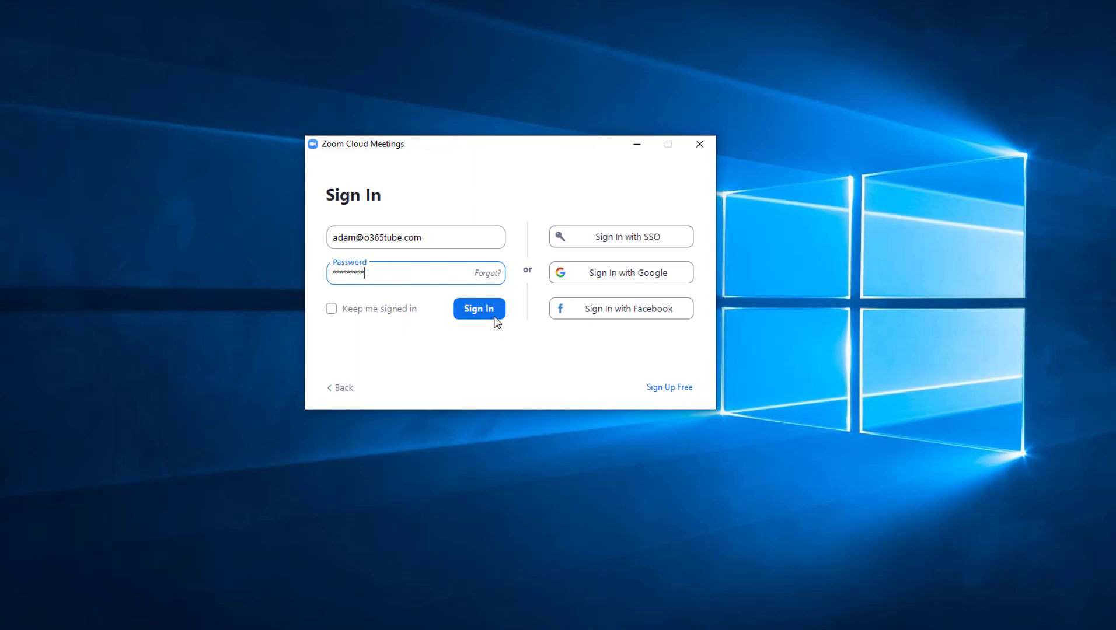